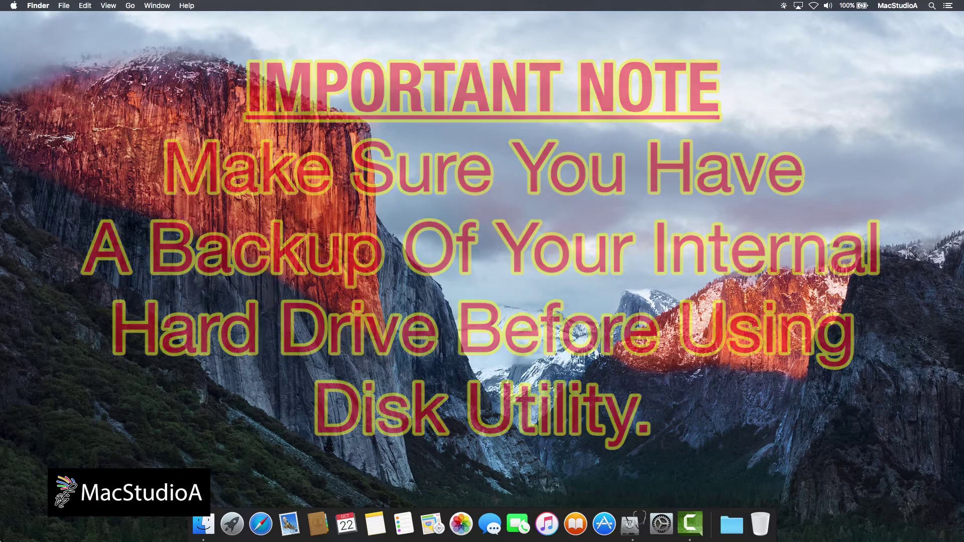
Launch Disk Utility from the Other folder in Launchpad
{"action": "left_click", "coordinate": [232, 522]}
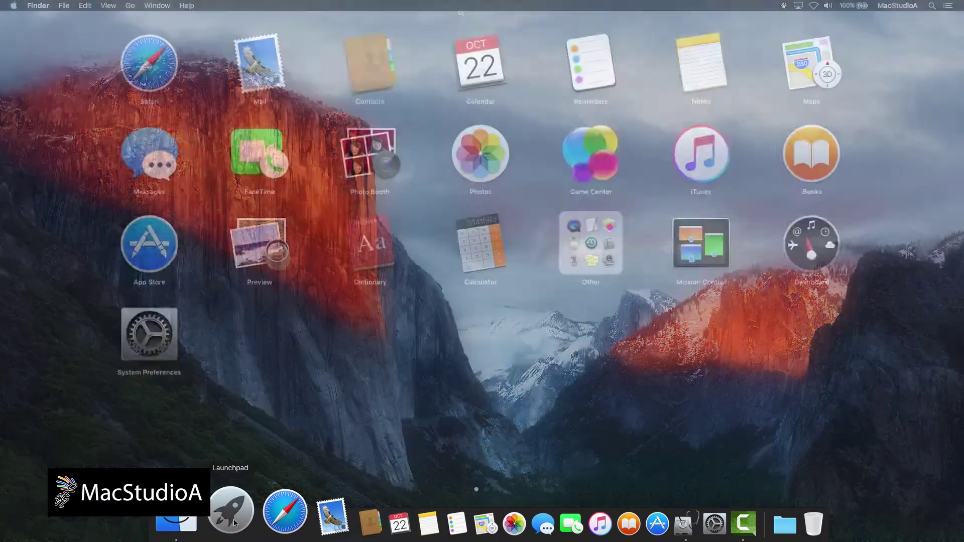
{"action": "left_click", "coordinate": [573, 254]}
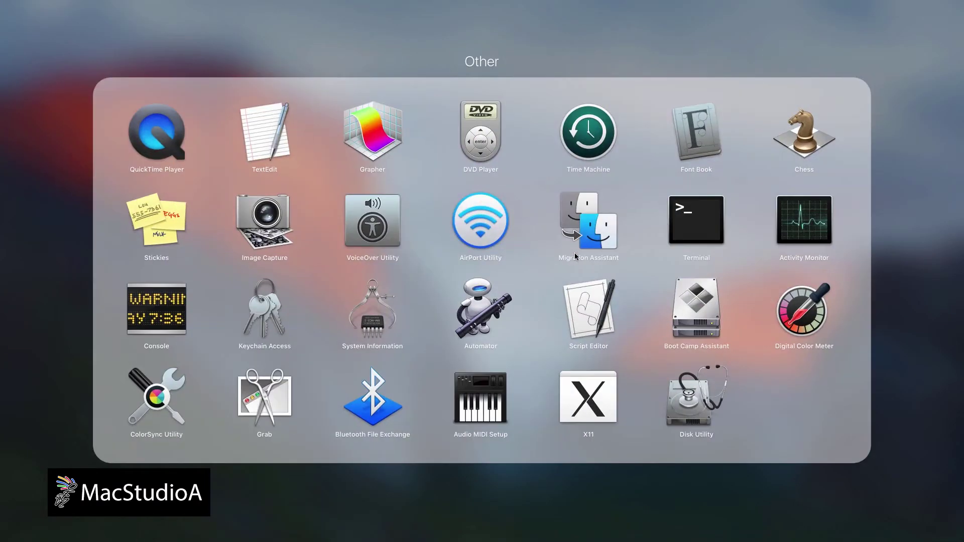
{"action": "left_click", "coordinate": [688, 397]}
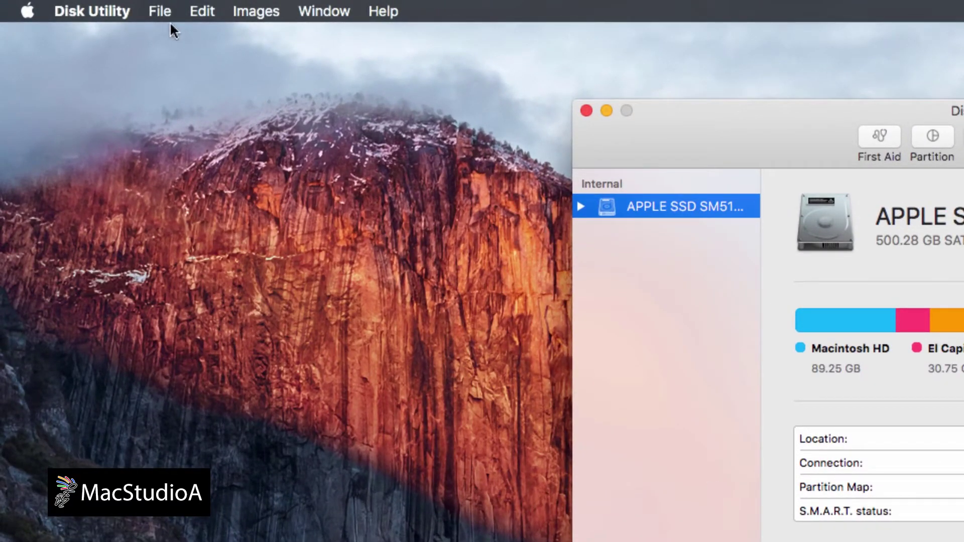
{"action": "left_click", "coordinate": [155, 12]}
Start a new blank image named 'Black Book', saved to the Desktop
{"action": "mouse_move", "coordinate": [331, 35]}
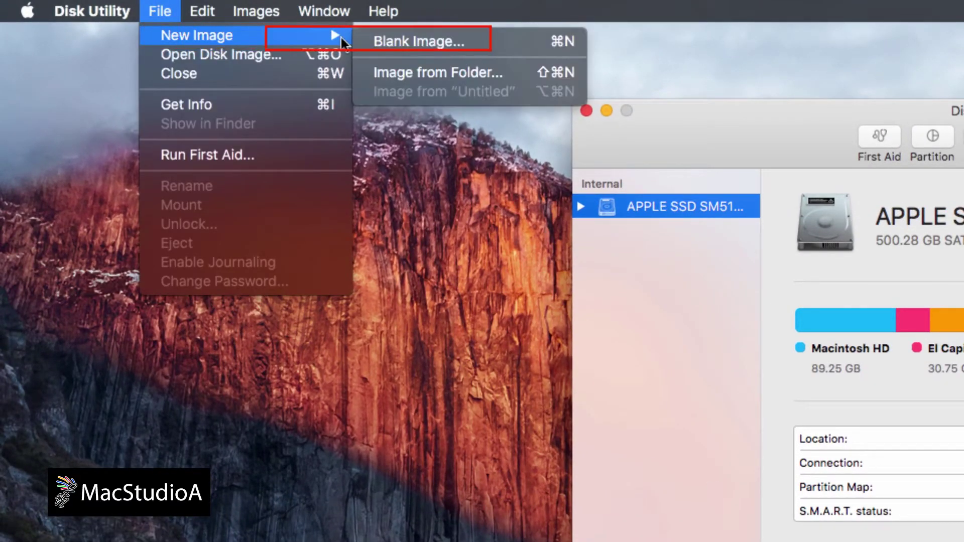
{"action": "left_click", "coordinate": [364, 40]}
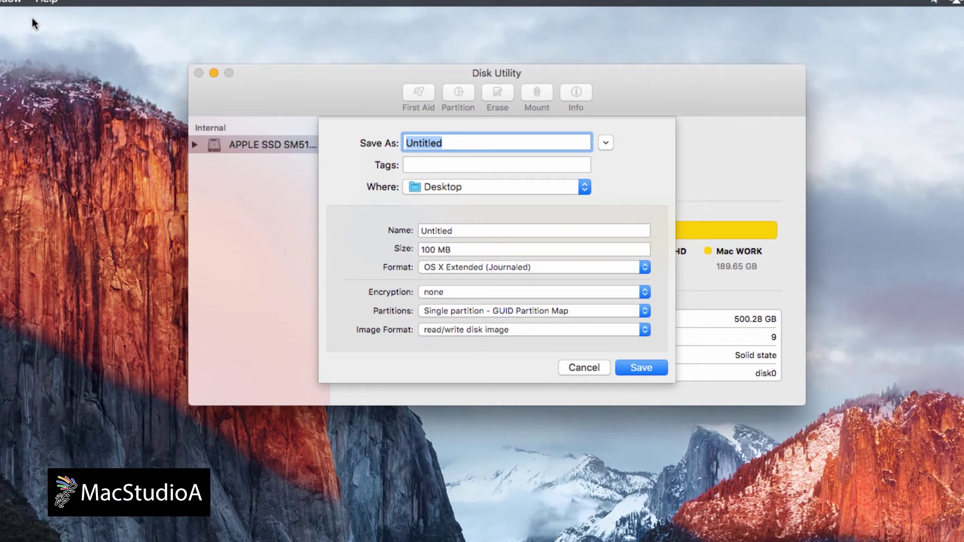
{"action": "type", "text": "Black Book"}
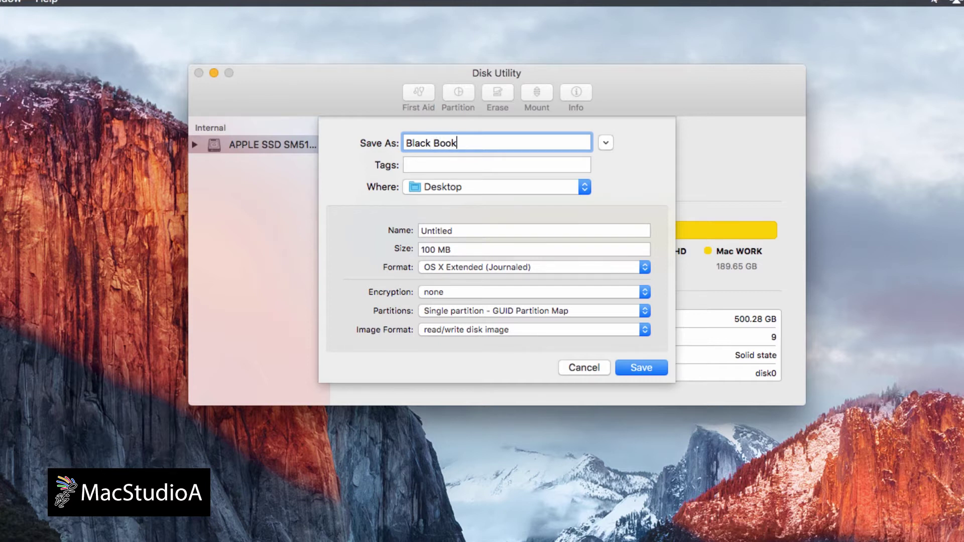
{"action": "left_click", "coordinate": [582, 188]}
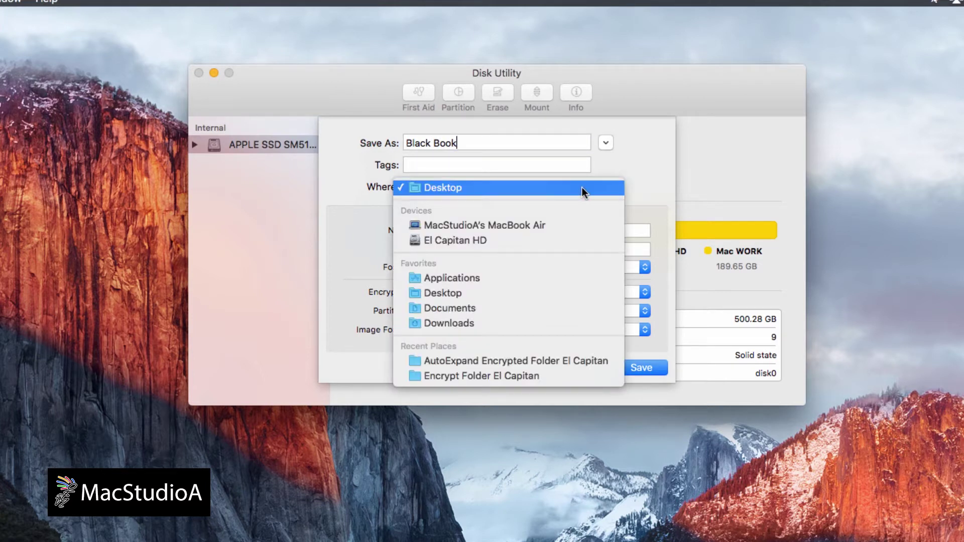
{"action": "left_click", "coordinate": [582, 188]}
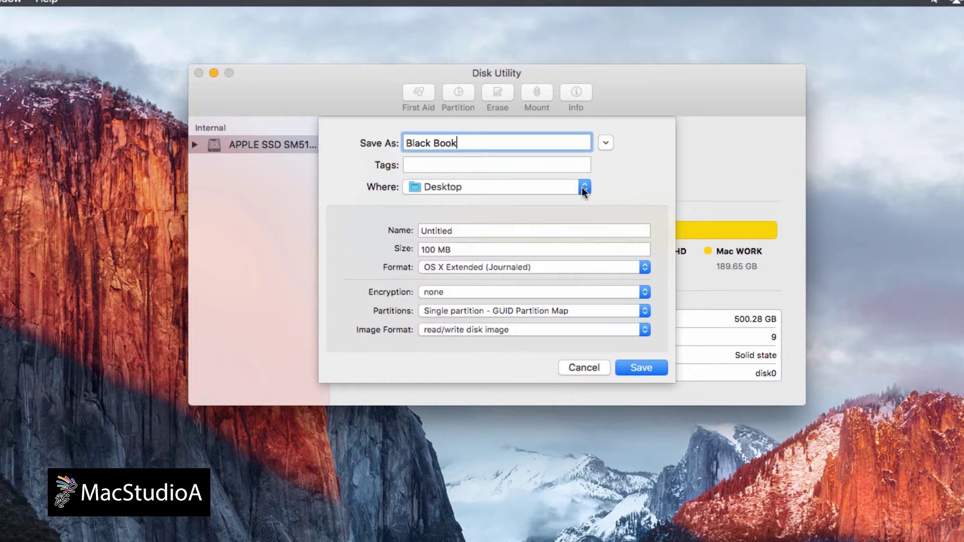
Name the volume 'Top Secret', keep OS X Extended (Journaled), and choose 128-bit AES encryption
{"action": "left_click_drag", "start_coordinate": [465, 230], "coordinate": [410, 230]}
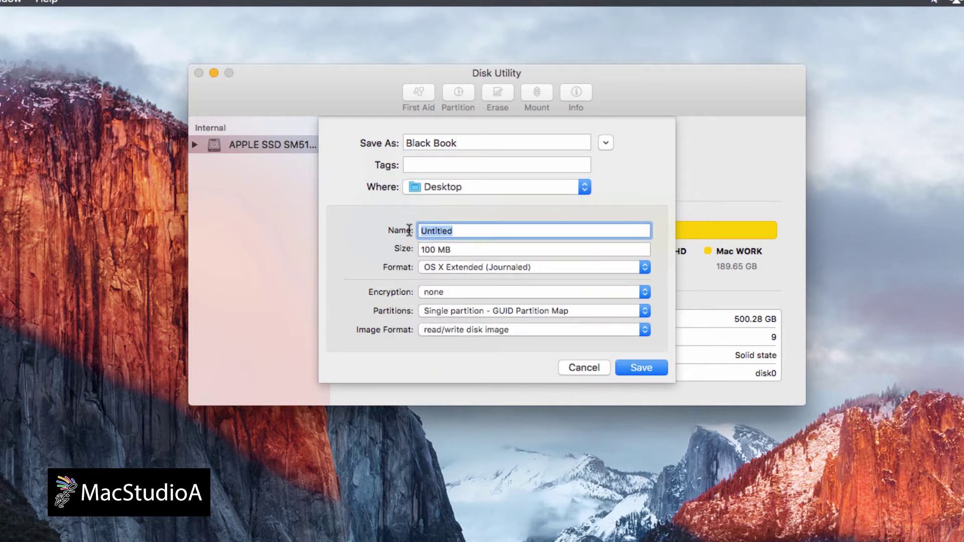
{"action": "type", "text": "Top Secret"}
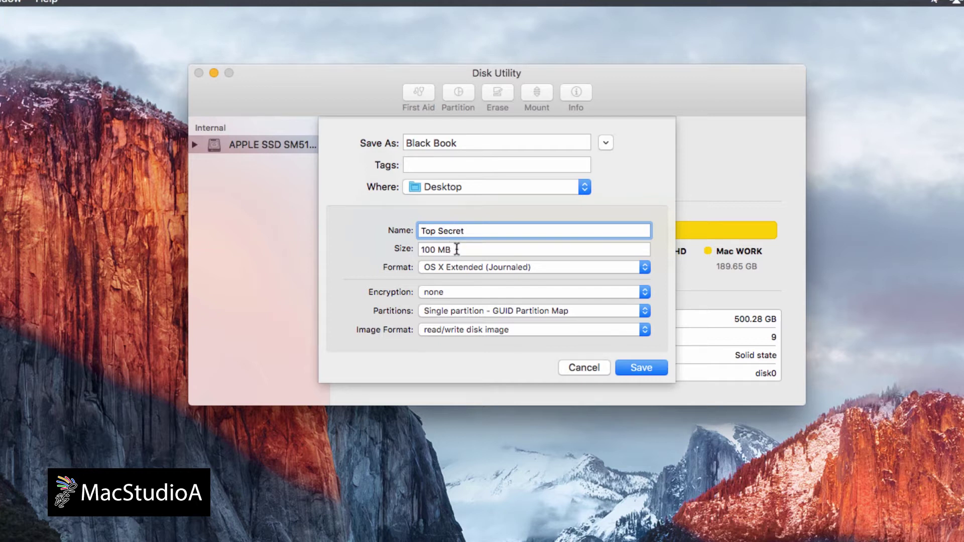
{"action": "left_click", "coordinate": [456, 250]}
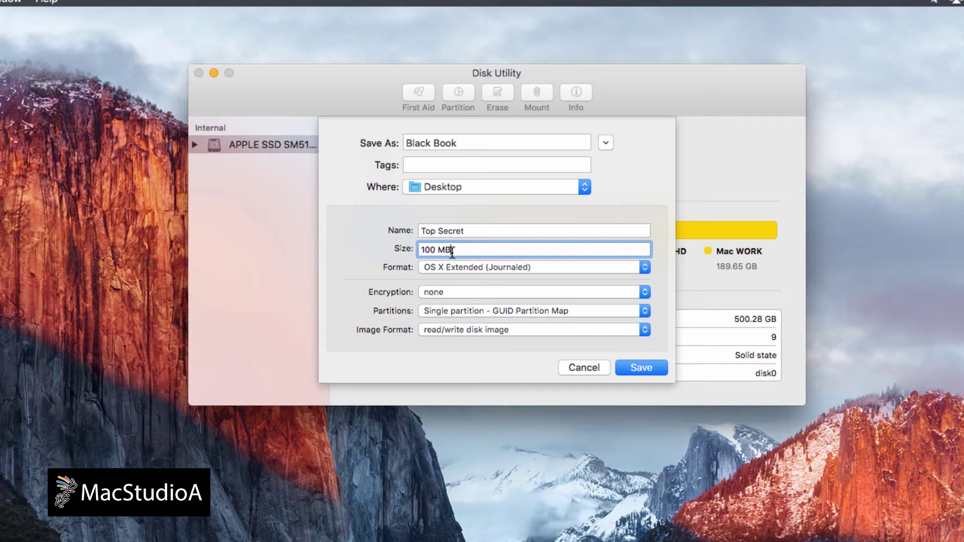
{"action": "left_click", "coordinate": [646, 268]}
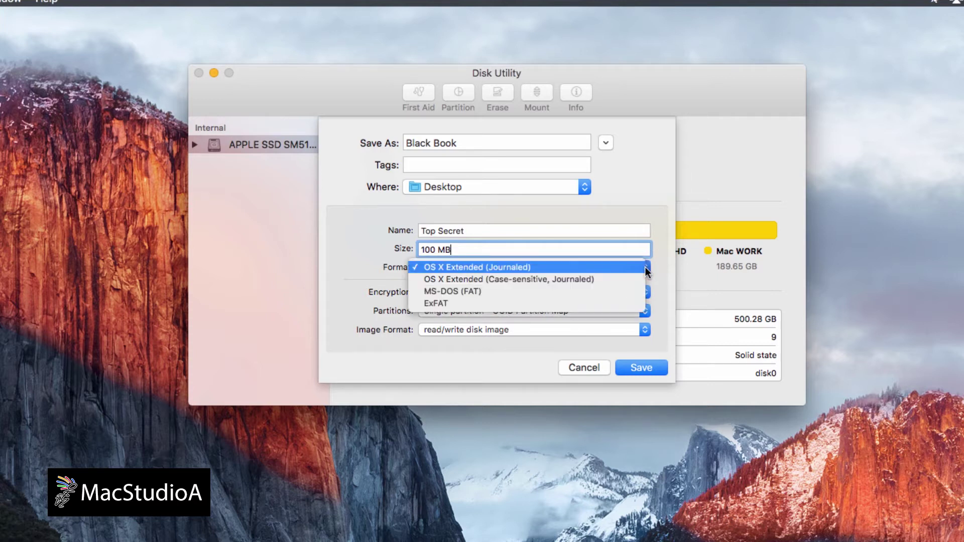
{"action": "left_click", "coordinate": [647, 271]}
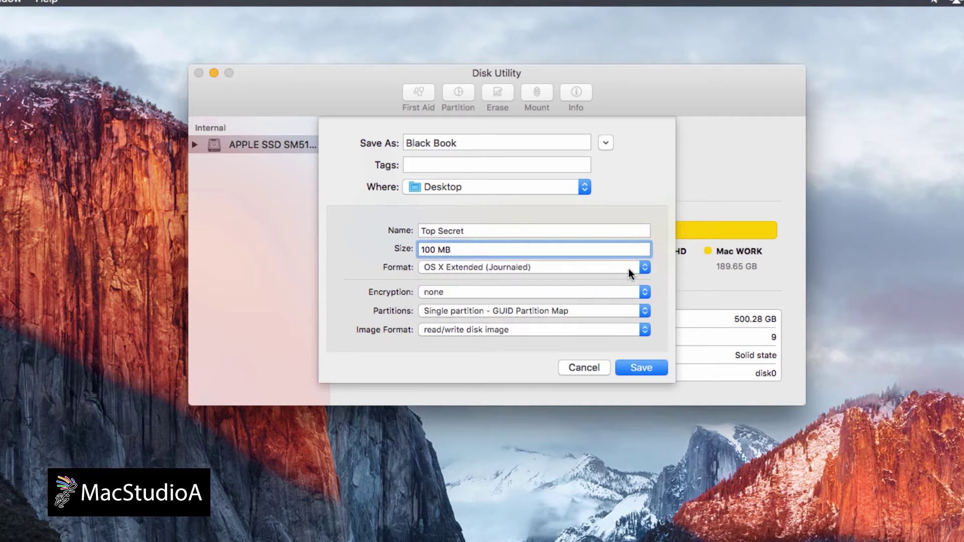
{"action": "left_click", "coordinate": [646, 293]}
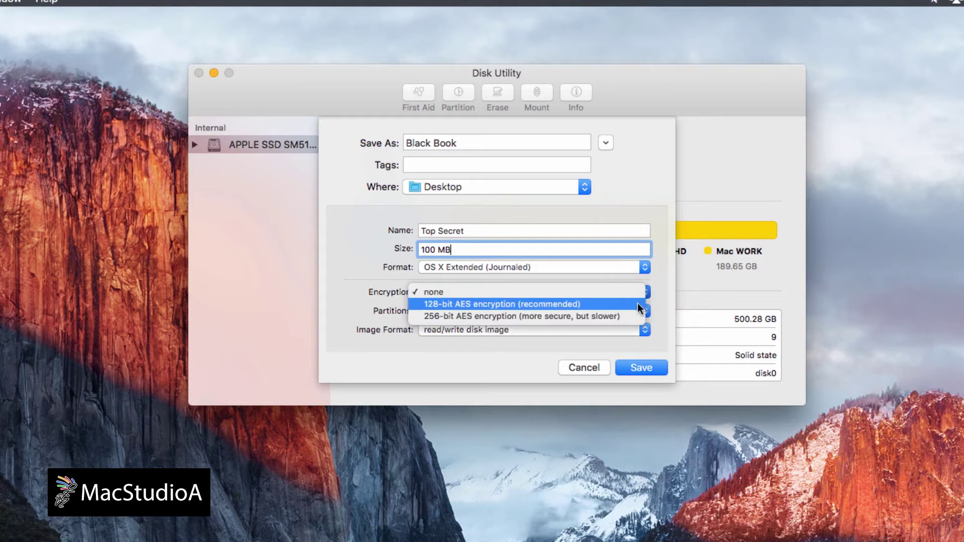
{"action": "left_click", "coordinate": [637, 304]}
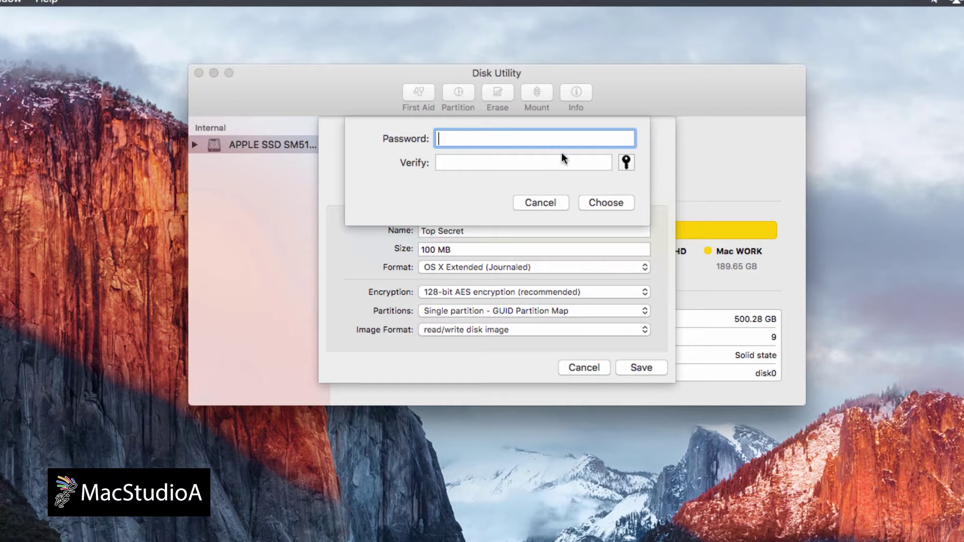
Browse Password Assistant's suggested passwords, then close it without using one
{"action": "left_click", "coordinate": [627, 162]}
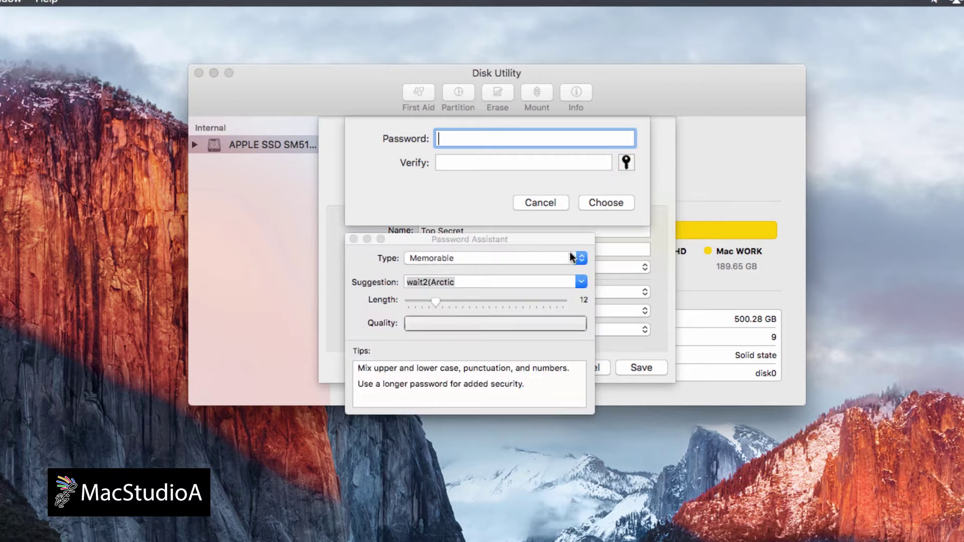
{"action": "left_click", "coordinate": [582, 282]}
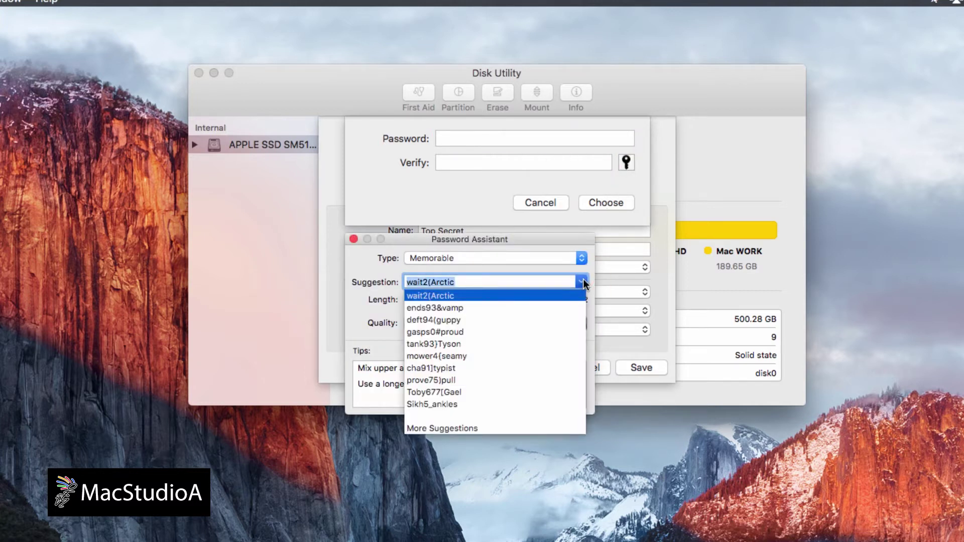
{"action": "left_click", "coordinate": [353, 239]}
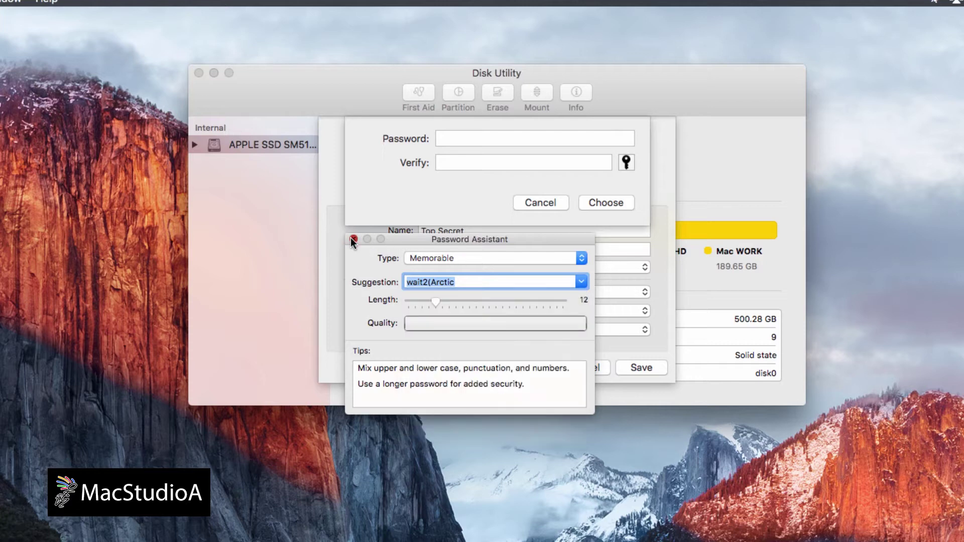
{"action": "left_click", "coordinate": [353, 239]}
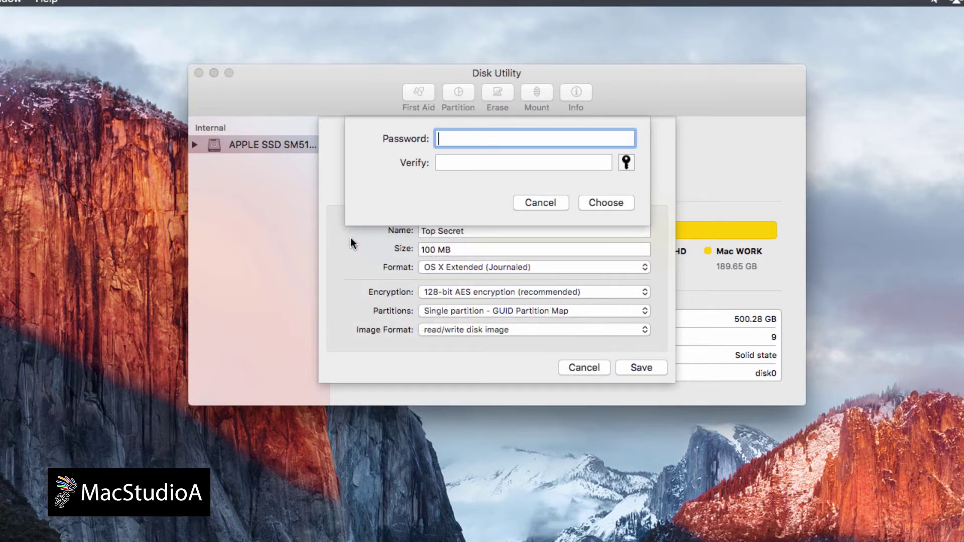
Enter and verify the image's encryption password and confirm it
{"action": "type", "text": "••••••"}
{"action": "left_click", "coordinate": [475, 161]}
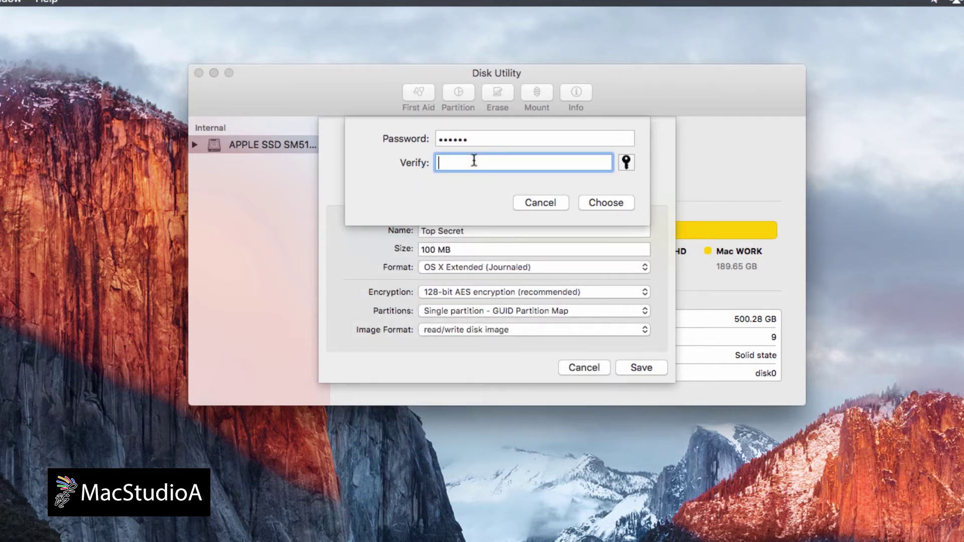
{"action": "type", "text": "••••••"}
{"action": "left_click", "coordinate": [605, 201]}
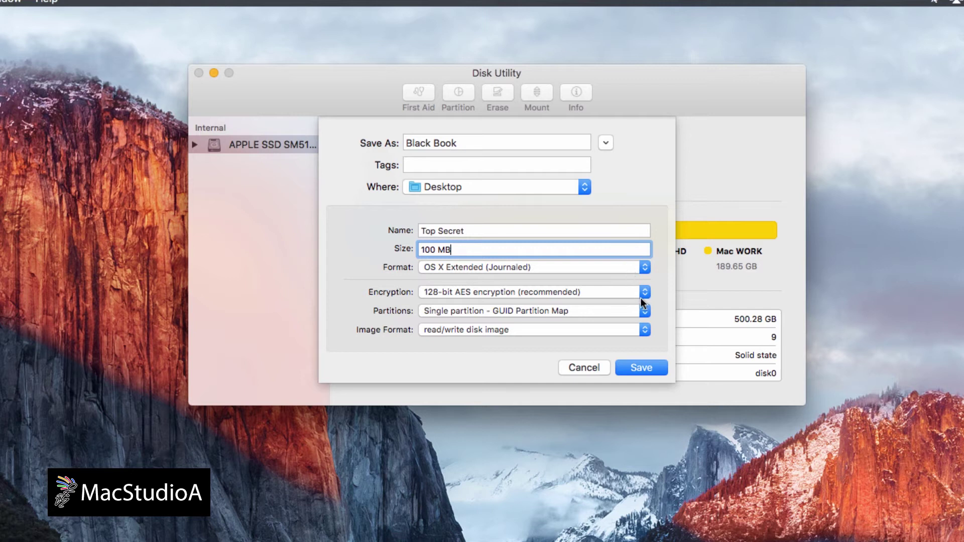
Keep Single partition - GUID Partition Map, set the format to sparse bundle, and create Black Book
{"action": "left_click", "coordinate": [646, 312]}
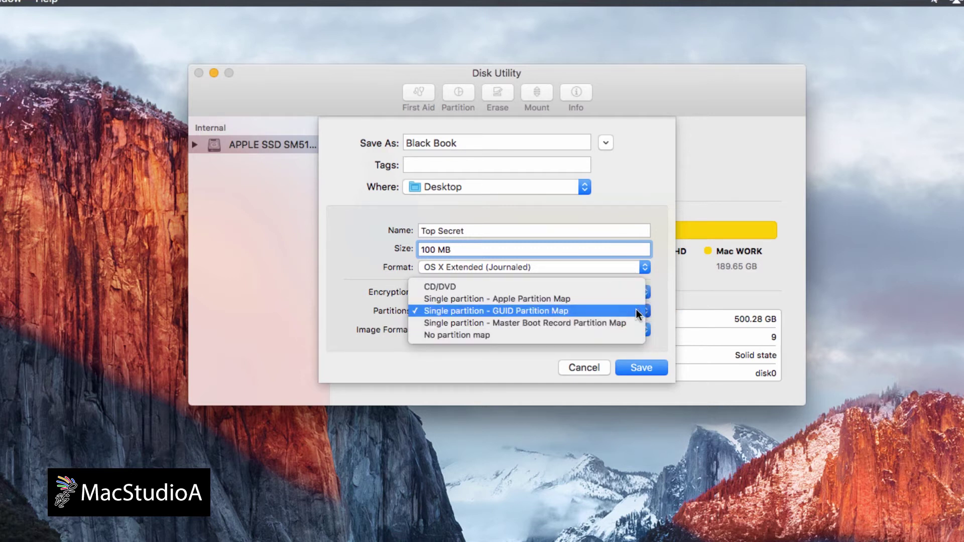
{"action": "left_click", "coordinate": [637, 309]}
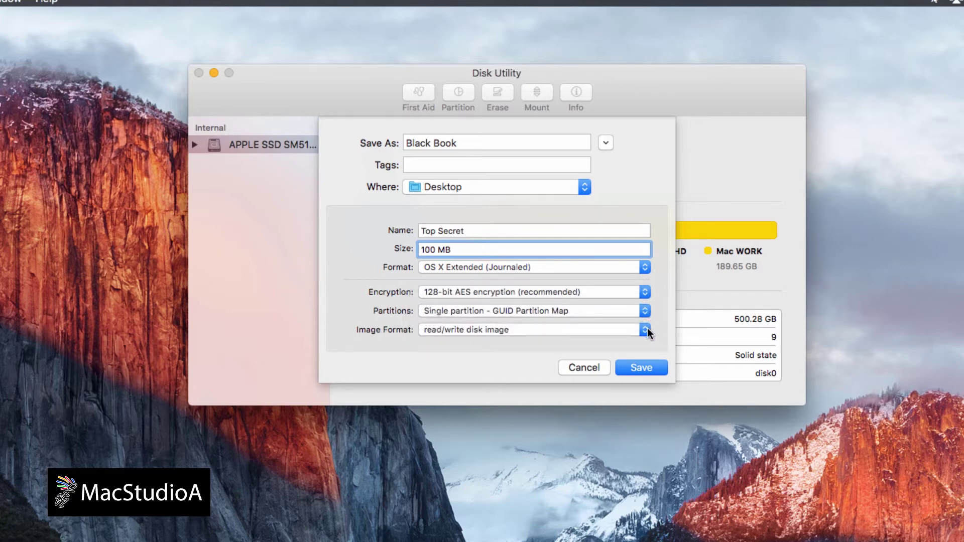
{"action": "left_click", "coordinate": [646, 331]}
{"action": "left_click", "coordinate": [636, 306]}
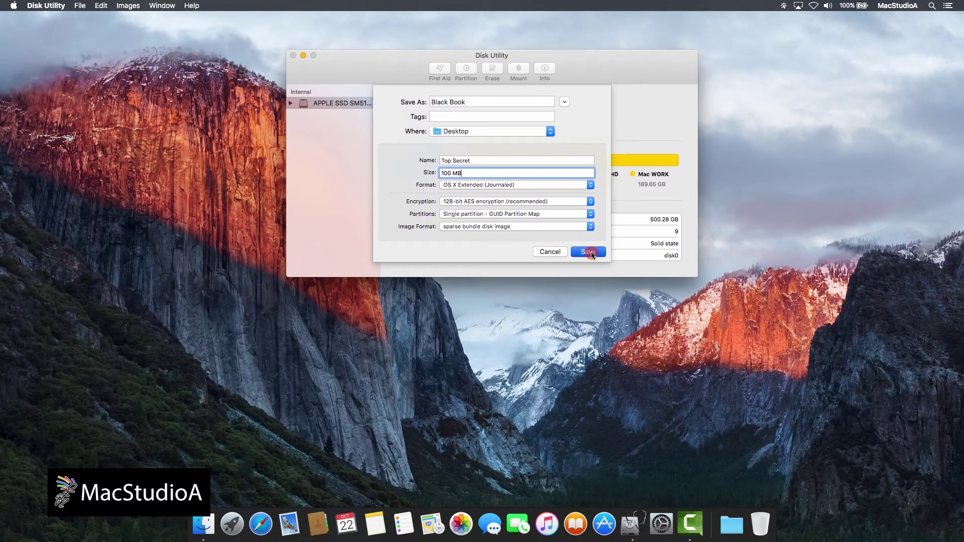
{"action": "left_click", "coordinate": [615, 303]}
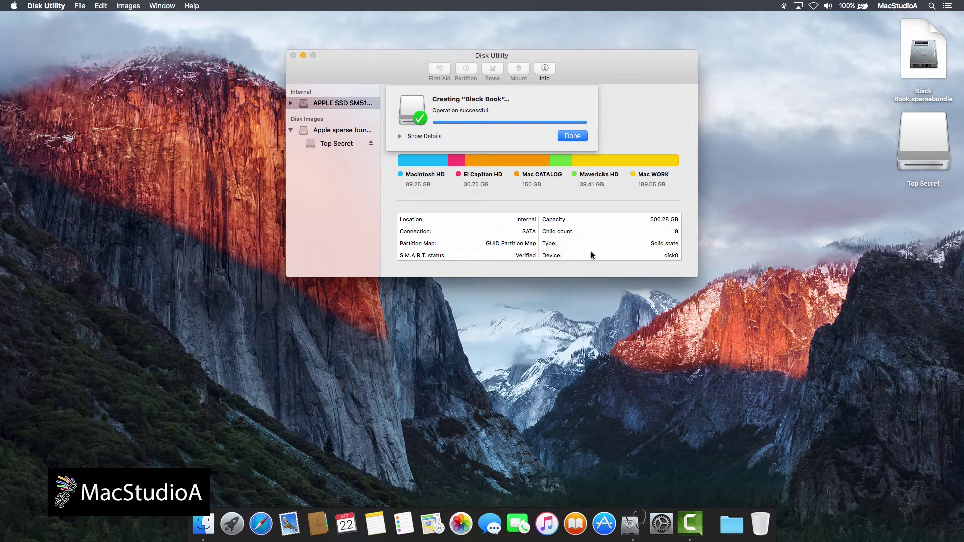
{"action": "left_click", "coordinate": [574, 136]}
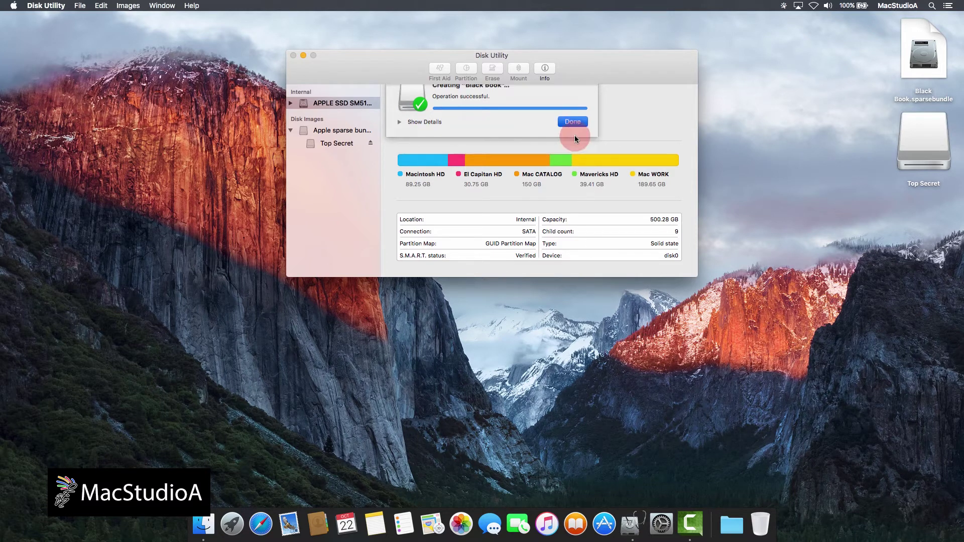
Copy all eight items from Items To Add To Encrypted Auto Expanding Folder onto Top Secret
{"action": "left_click", "coordinate": [302, 57]}
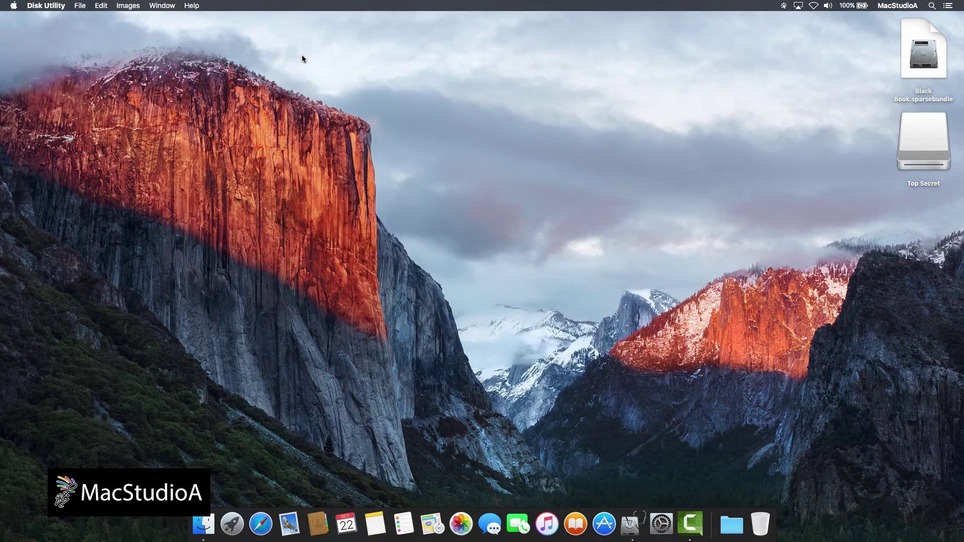
{"action": "left_click_drag", "start_coordinate": [924, 50], "coordinate": [485, 291]}
{"action": "left_click_drag", "start_coordinate": [929, 138], "coordinate": [562, 290]}
{"action": "left_click", "coordinate": [204, 525]}
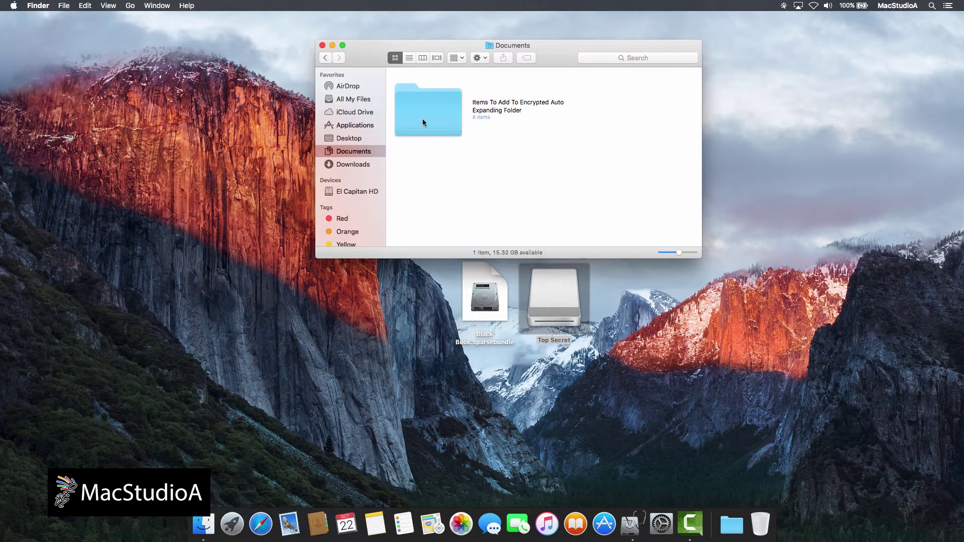
{"action": "double_click", "coordinate": [423, 118]}
{"action": "key", "text": "super+a"}
{"action": "left_click_drag", "start_coordinate": [583, 201], "coordinate": [554, 307]}
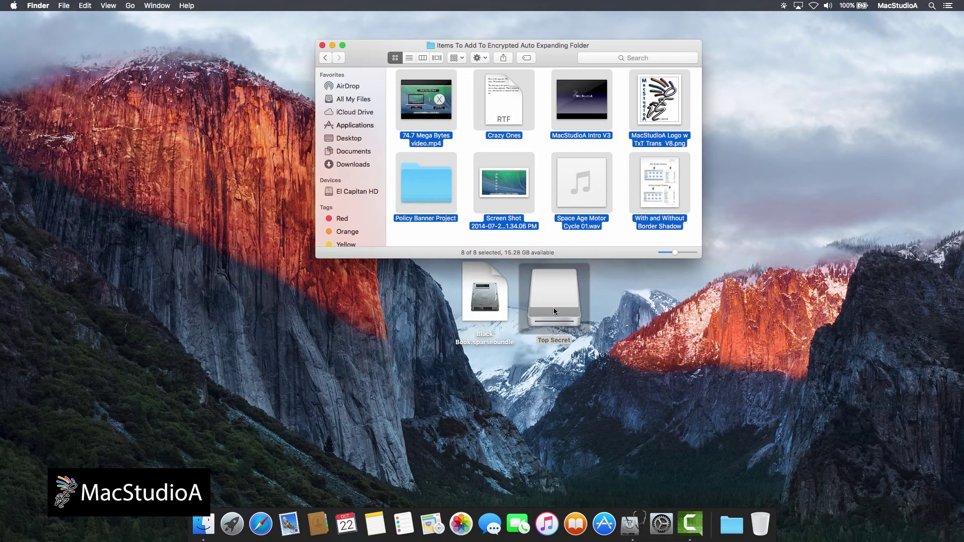
Check the copied items in Top Secret with larger icons, then close and eject the volume
{"action": "left_click", "coordinate": [332, 45]}
{"action": "double_click", "coordinate": [551, 300]}
{"action": "left_click_drag", "start_coordinate": [674, 65], "coordinate": [686, 66]}
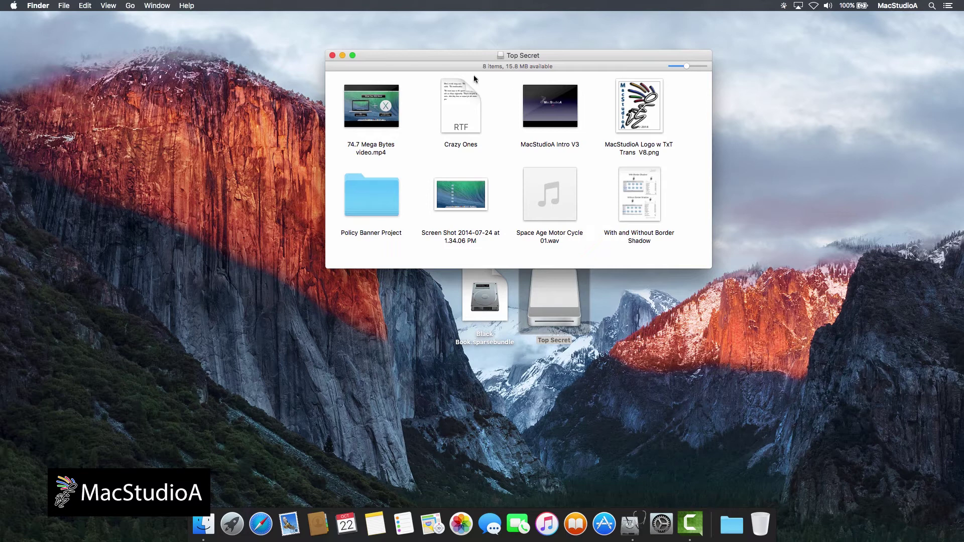
{"action": "left_click", "coordinate": [332, 56]}
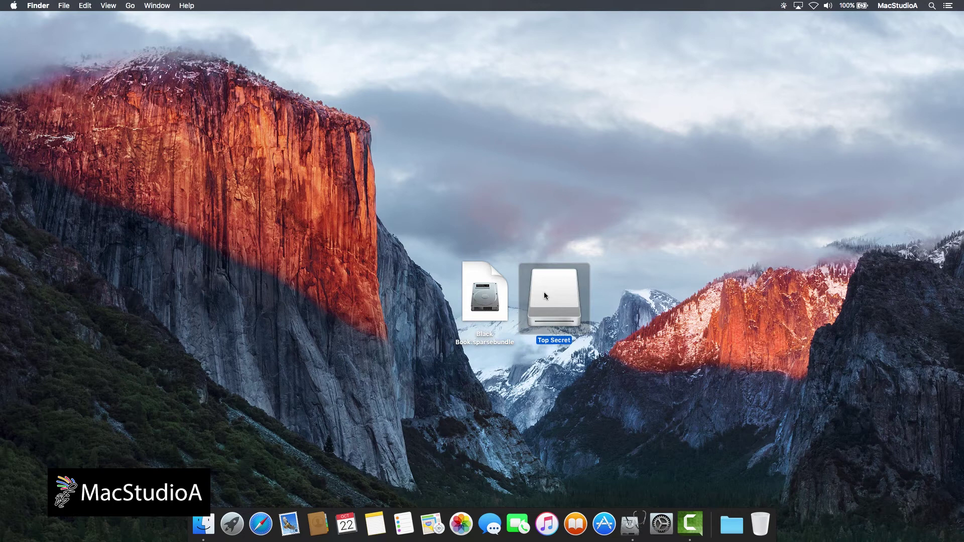
{"action": "left_click_drag", "start_coordinate": [544, 291], "coordinate": [761, 513]}
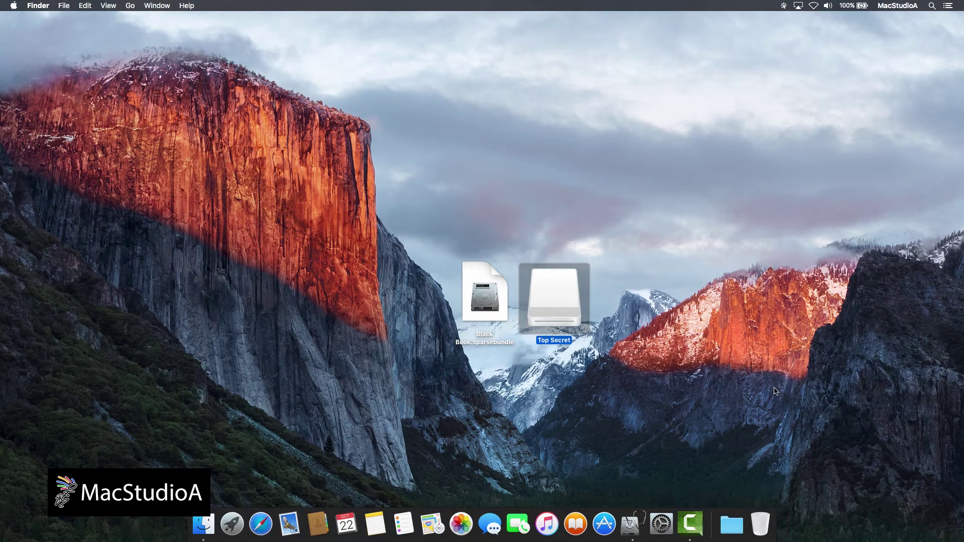
Reopen Disk Utility and select Black Book.sparsebundle for Images > Resize
{"action": "left_click", "coordinate": [631, 522]}
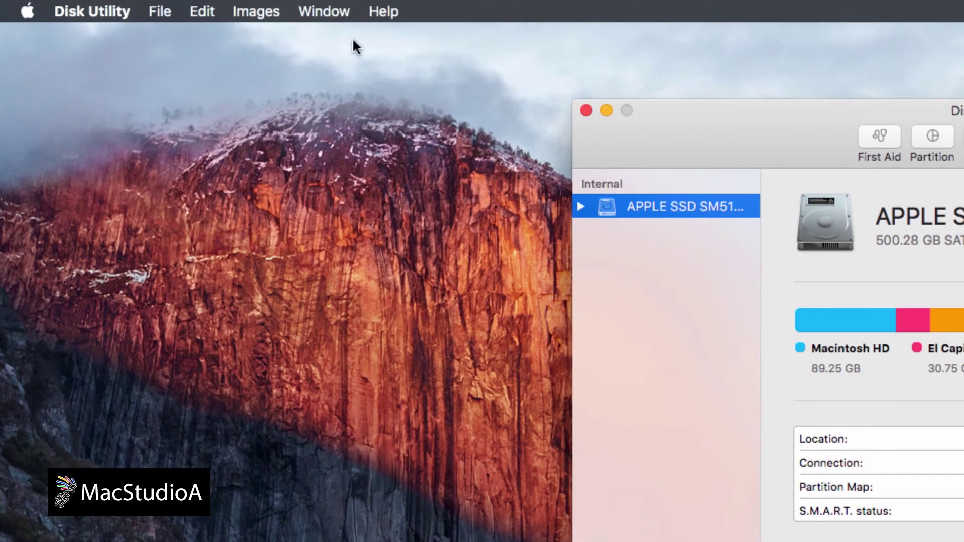
{"action": "left_click", "coordinate": [263, 12]}
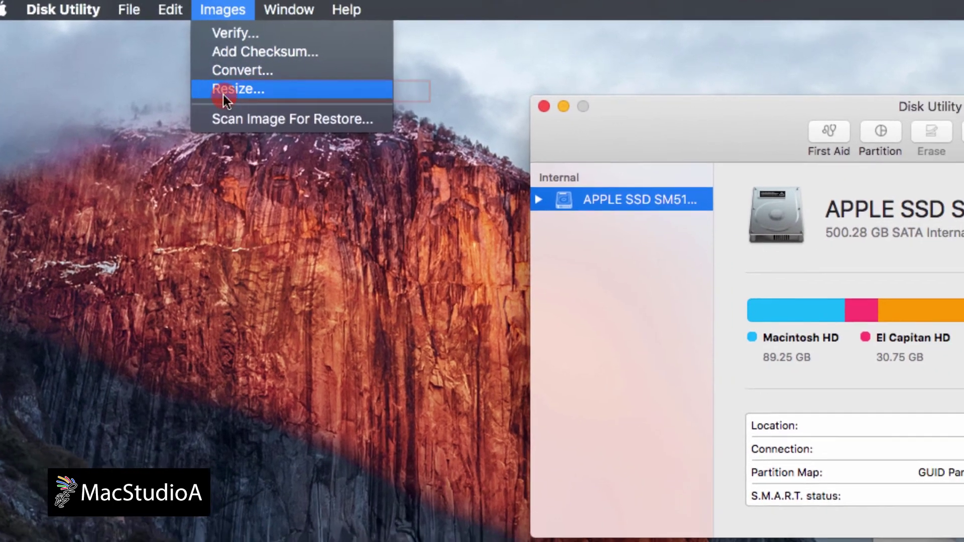
{"action": "left_click", "coordinate": [259, 96]}
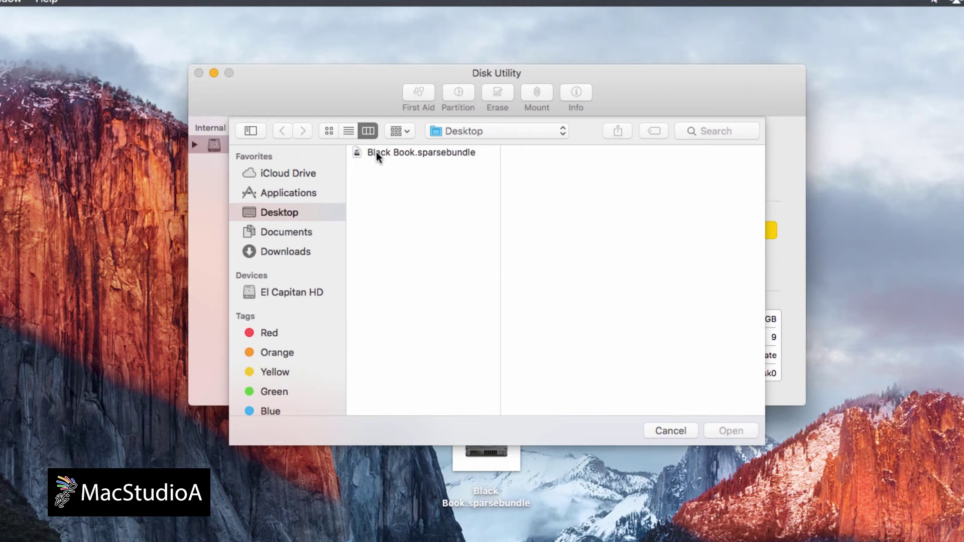
{"action": "left_click", "coordinate": [376, 152]}
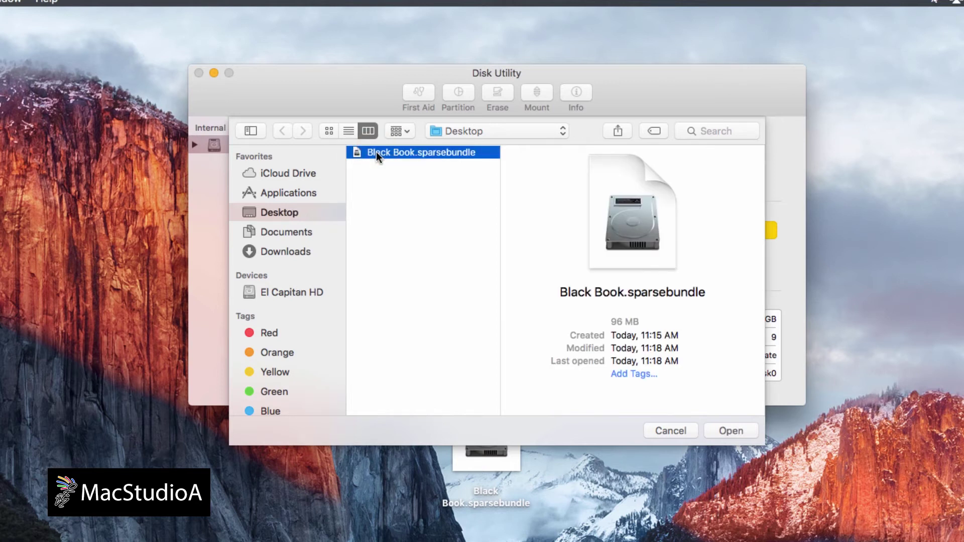
Open Black Book.sparsebundle for resizing and unlock it with the image password
{"action": "left_click", "coordinate": [740, 430]}
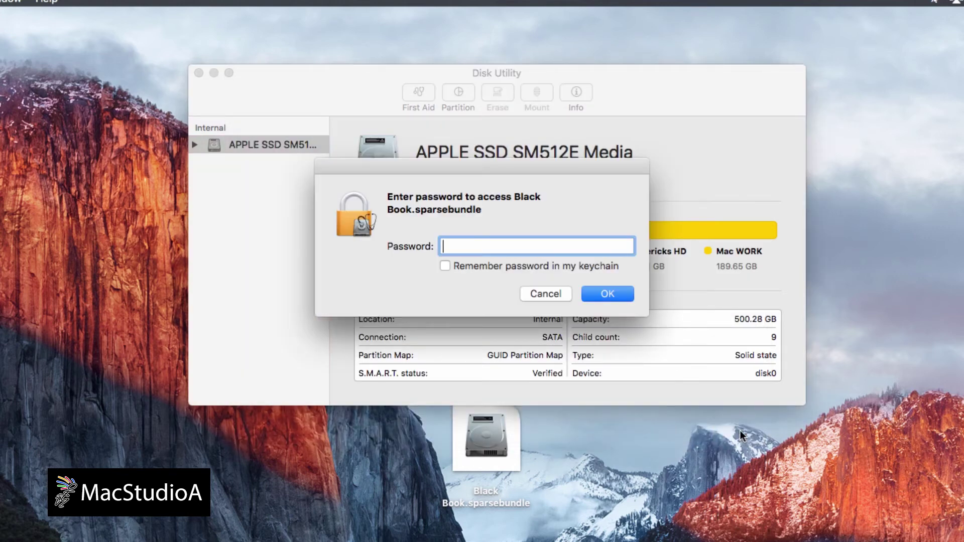
{"action": "type", "text": "*******"}
{"action": "left_click", "coordinate": [614, 296]}
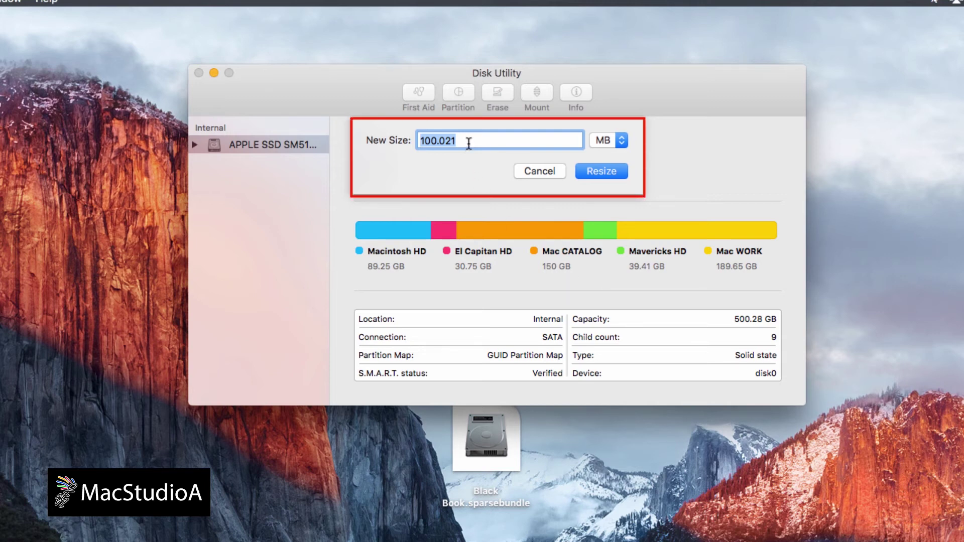
Resize the image to 500 MB and dismiss the completion report
{"action": "type", "text": "500"}
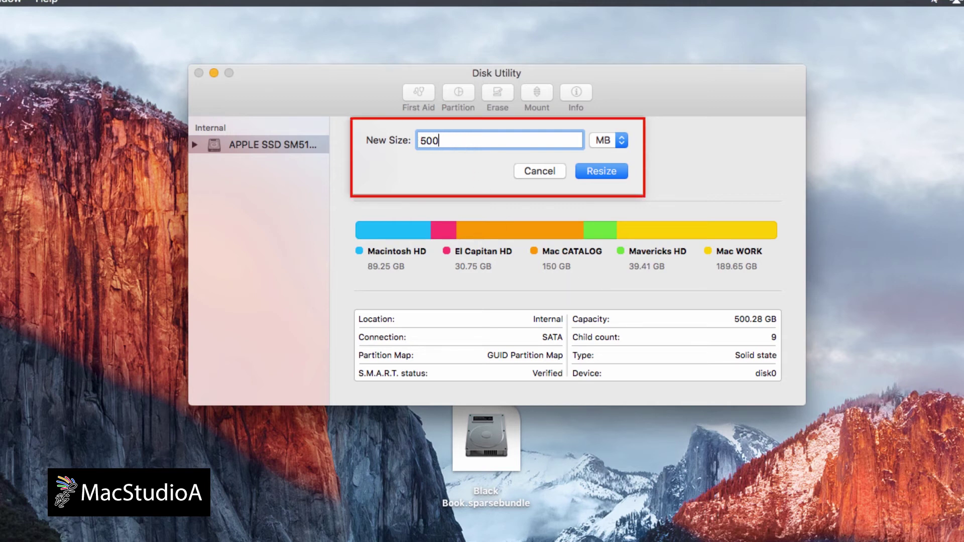
{"action": "left_click", "coordinate": [621, 143]}
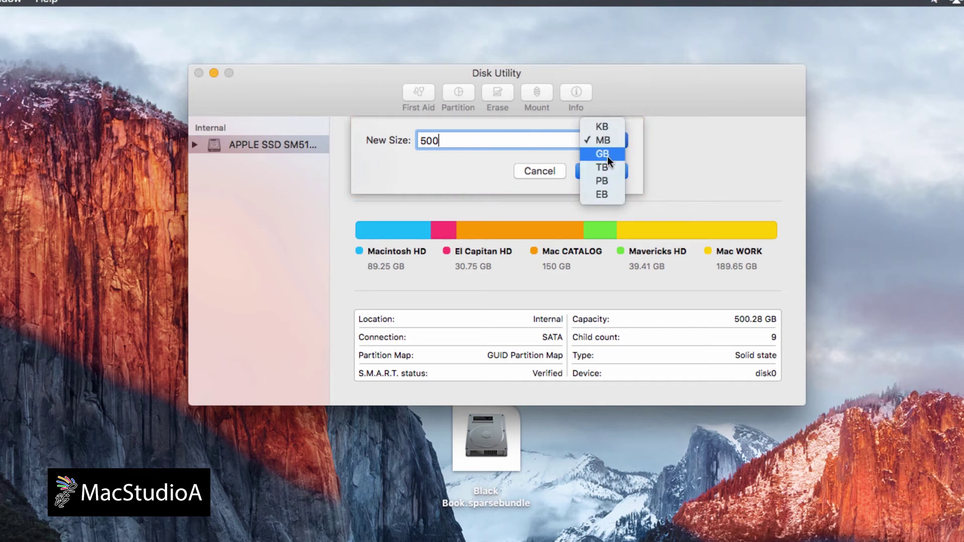
{"action": "left_click", "coordinate": [607, 143]}
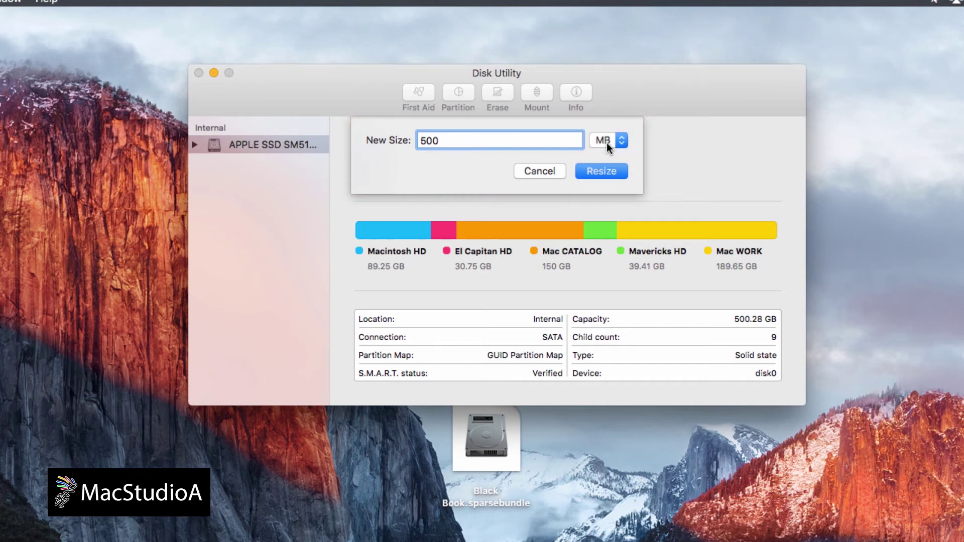
{"action": "left_click", "coordinate": [607, 173]}
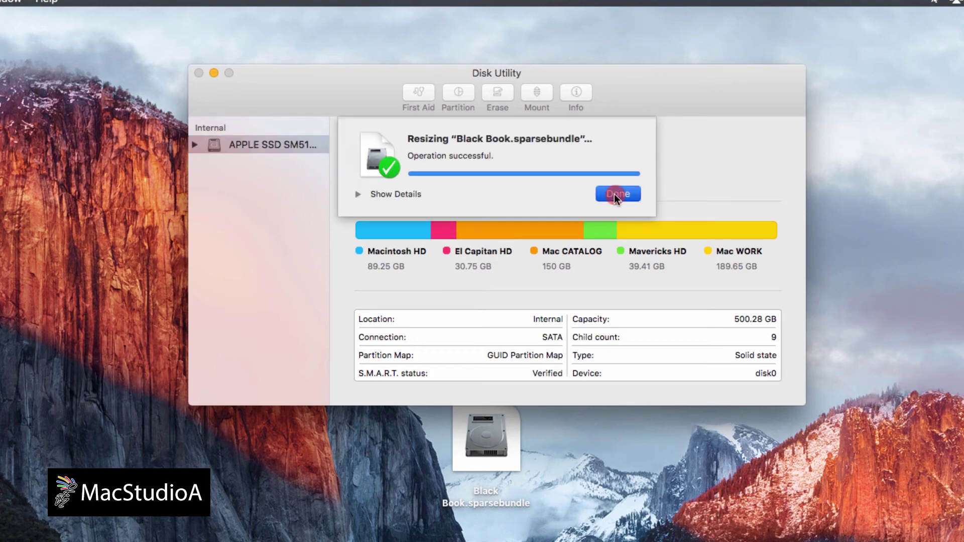
{"action": "left_click", "coordinate": [615, 196]}
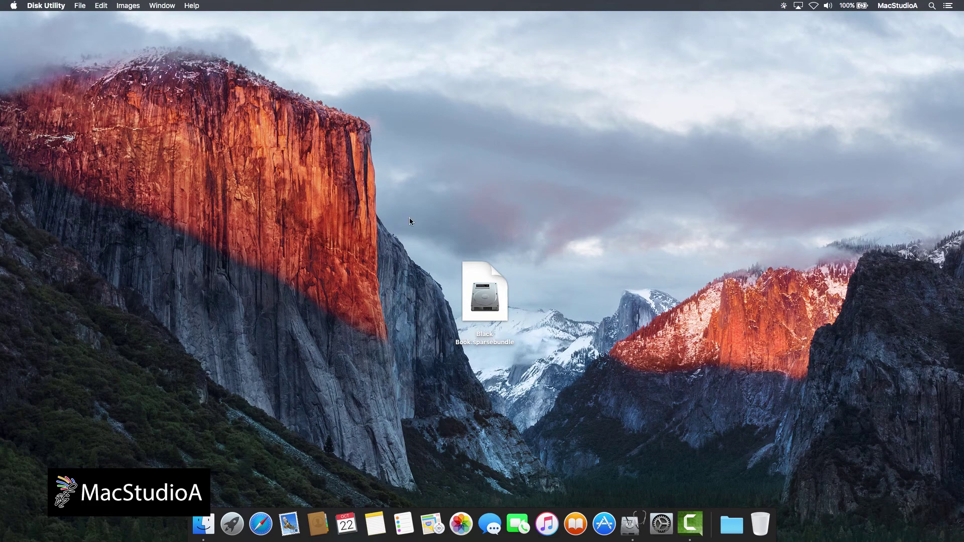
Mount Black Book.sparsebundle with its password, view Top Secret's contents, and close the window
{"action": "double_click", "coordinate": [485, 291]}
{"action": "type", "text": "password"}
{"action": "left_click", "coordinate": [576, 204]}
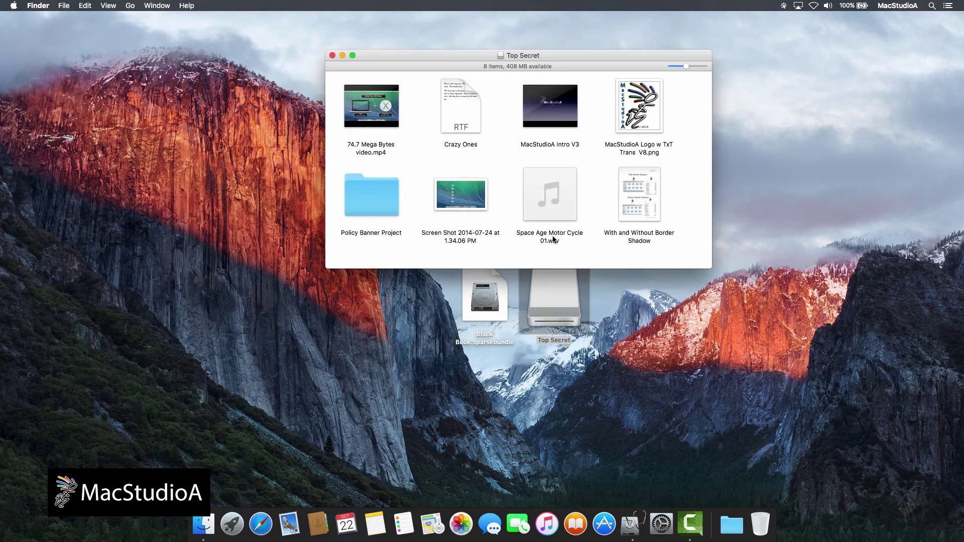
{"action": "left_click", "coordinate": [333, 56]}
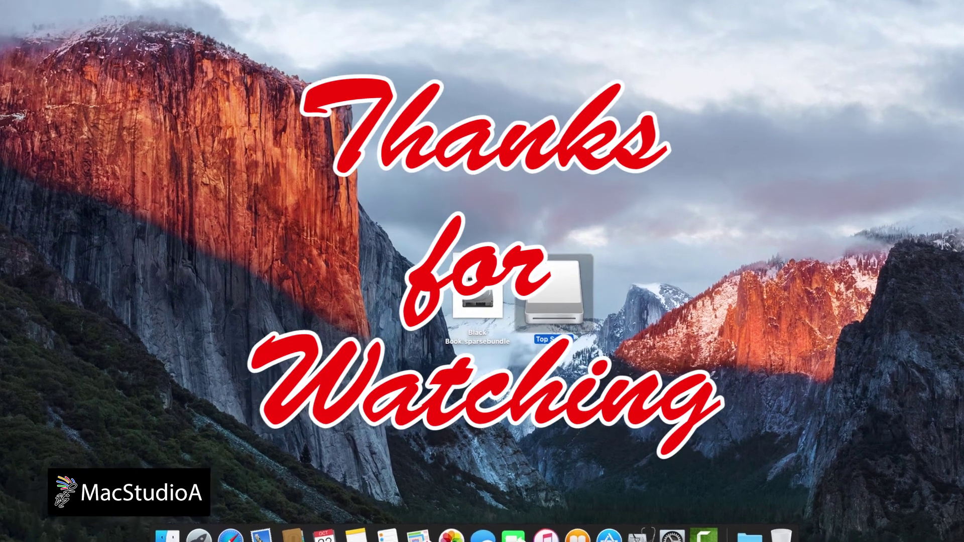